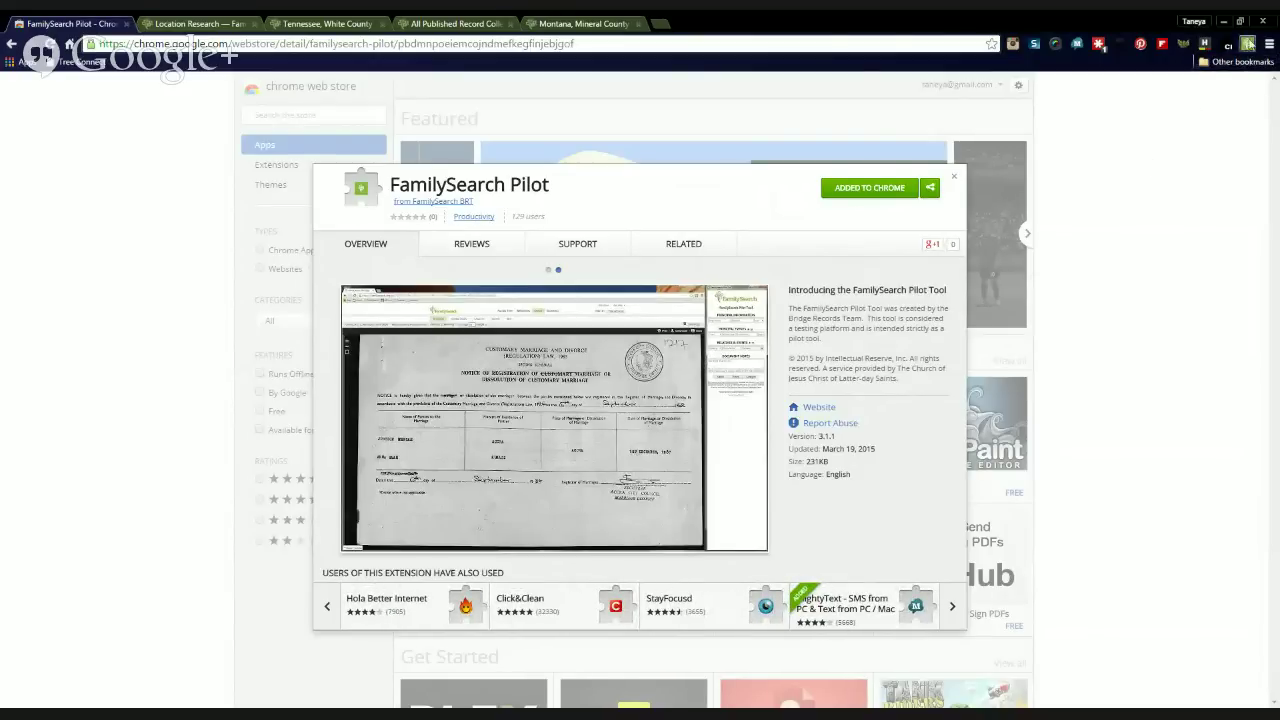
Step: Review the Tennessee research page on FamilySearch, including its list of image-only historical record collections
click(1250, 45)
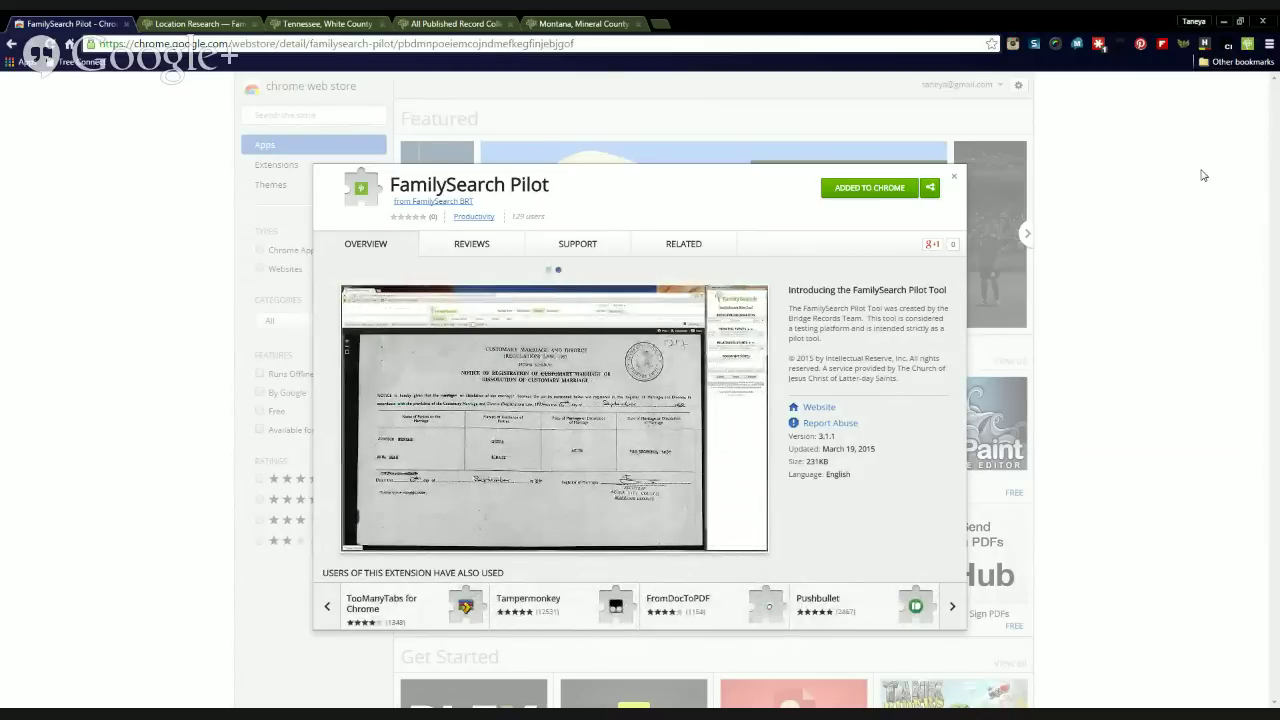
click(232, 22)
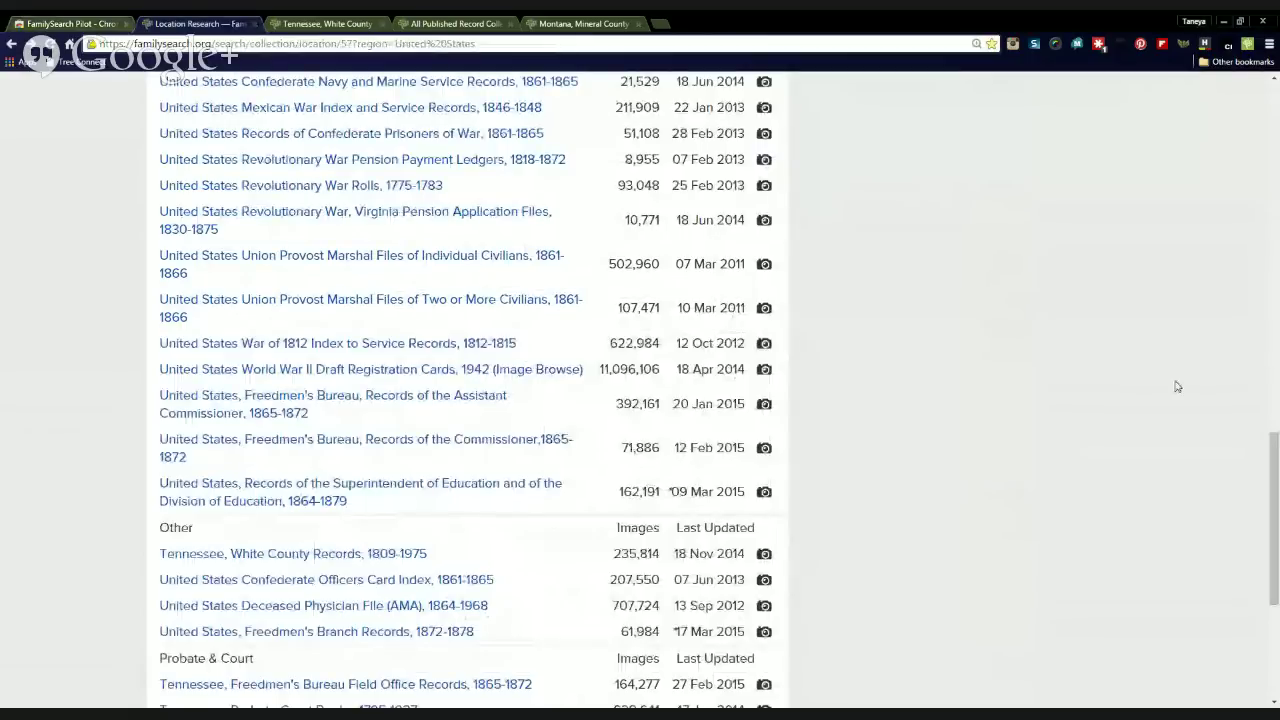
drag(1274, 475, 1277, 118)
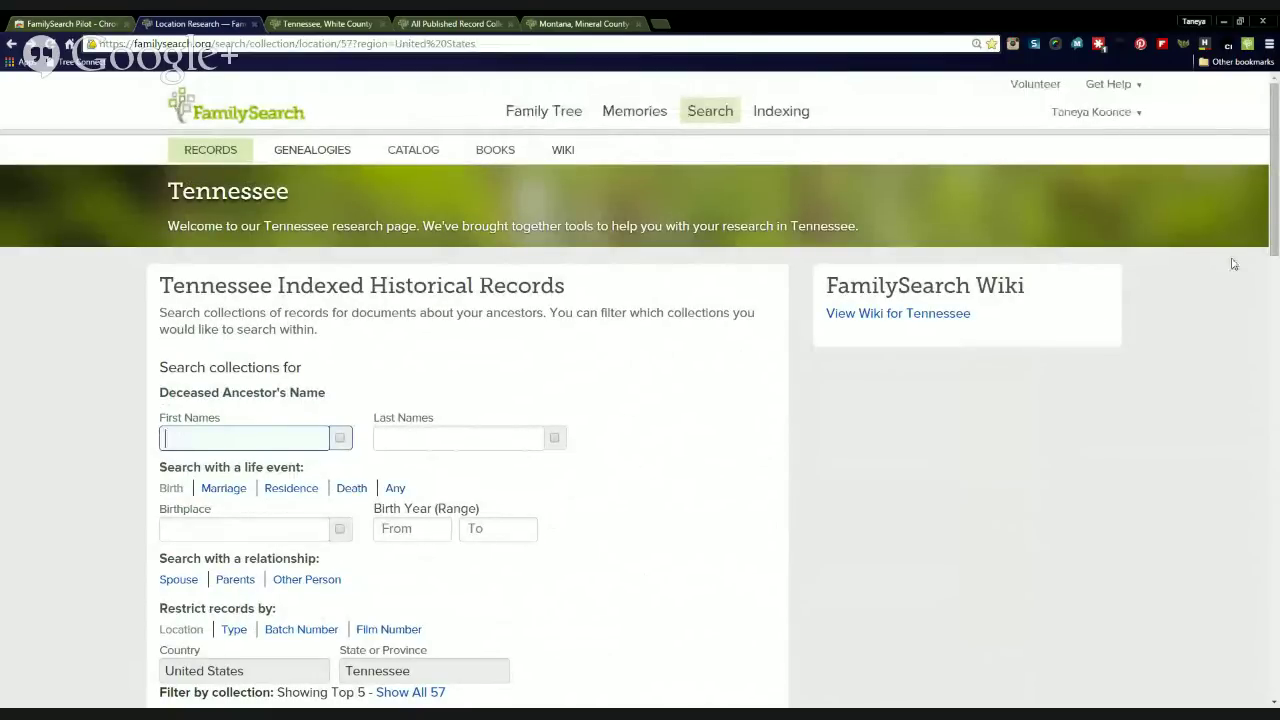
scroll(1275, 222, down, 1)
drag(1275, 222, 1277, 455)
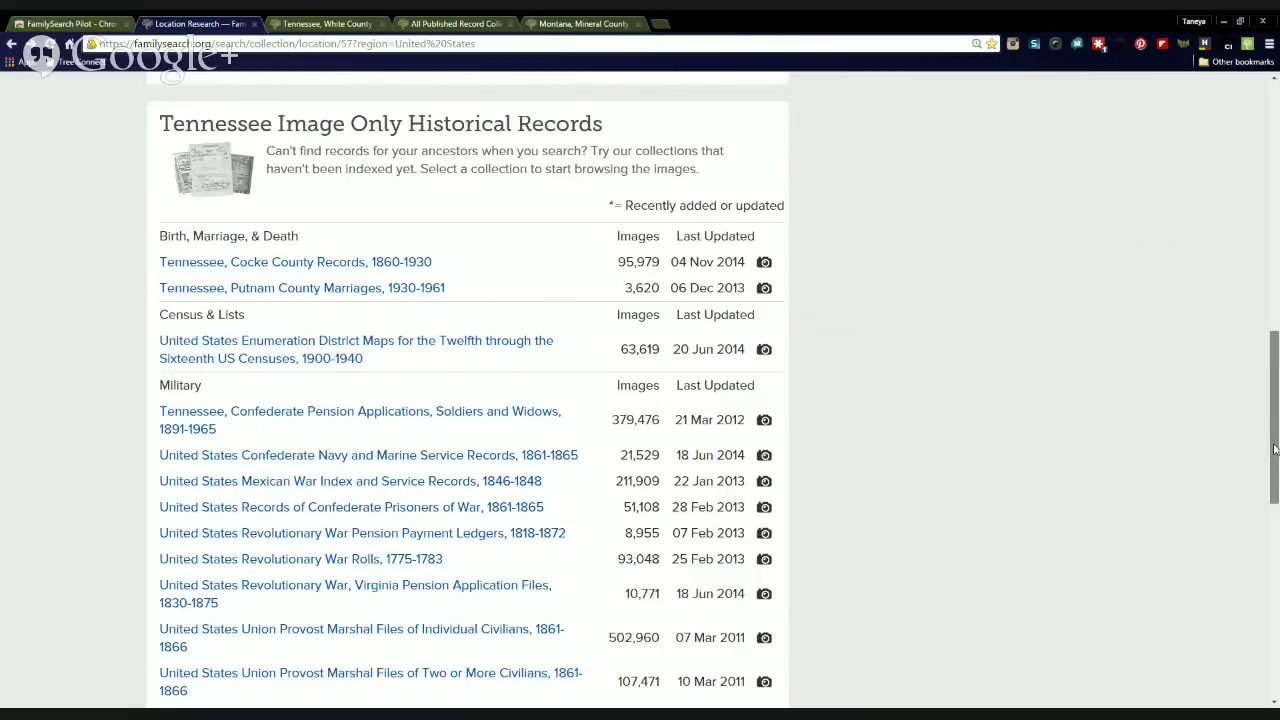
drag(1274, 450, 1274, 558)
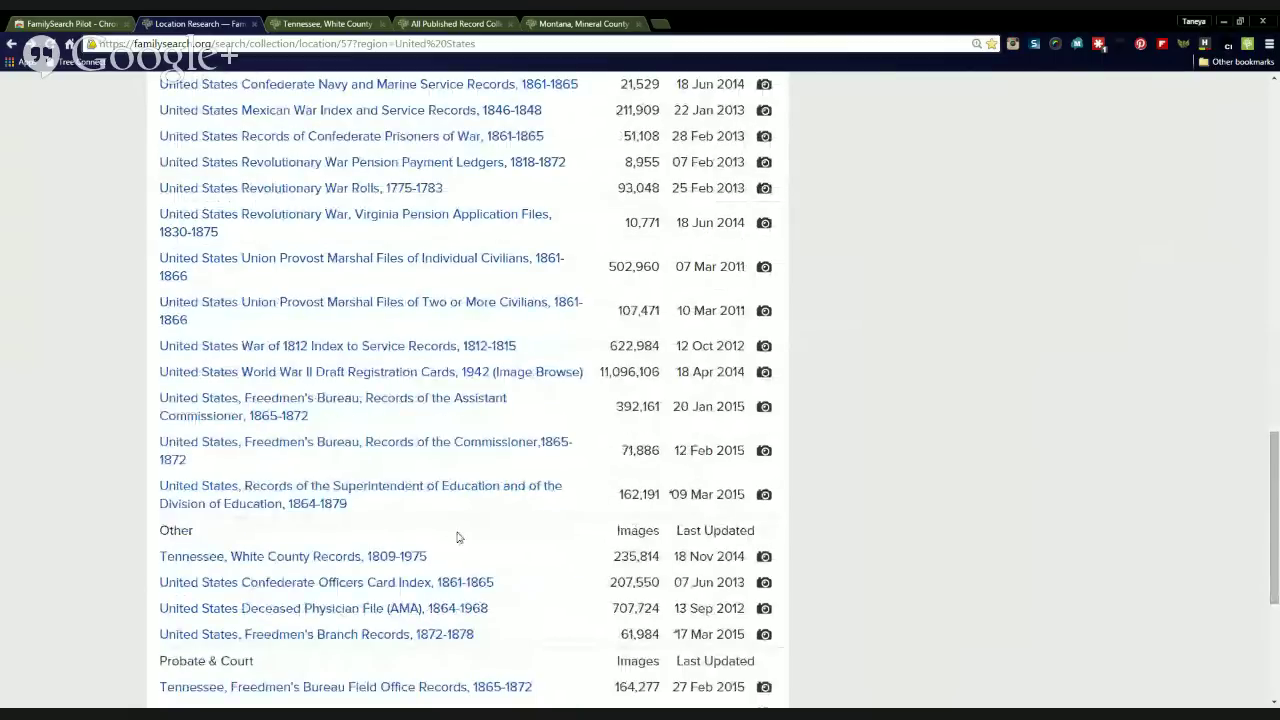
Step: Bring up image 10 of the White County 1961 marriage records and examine the marriage license's details
click(325, 22)
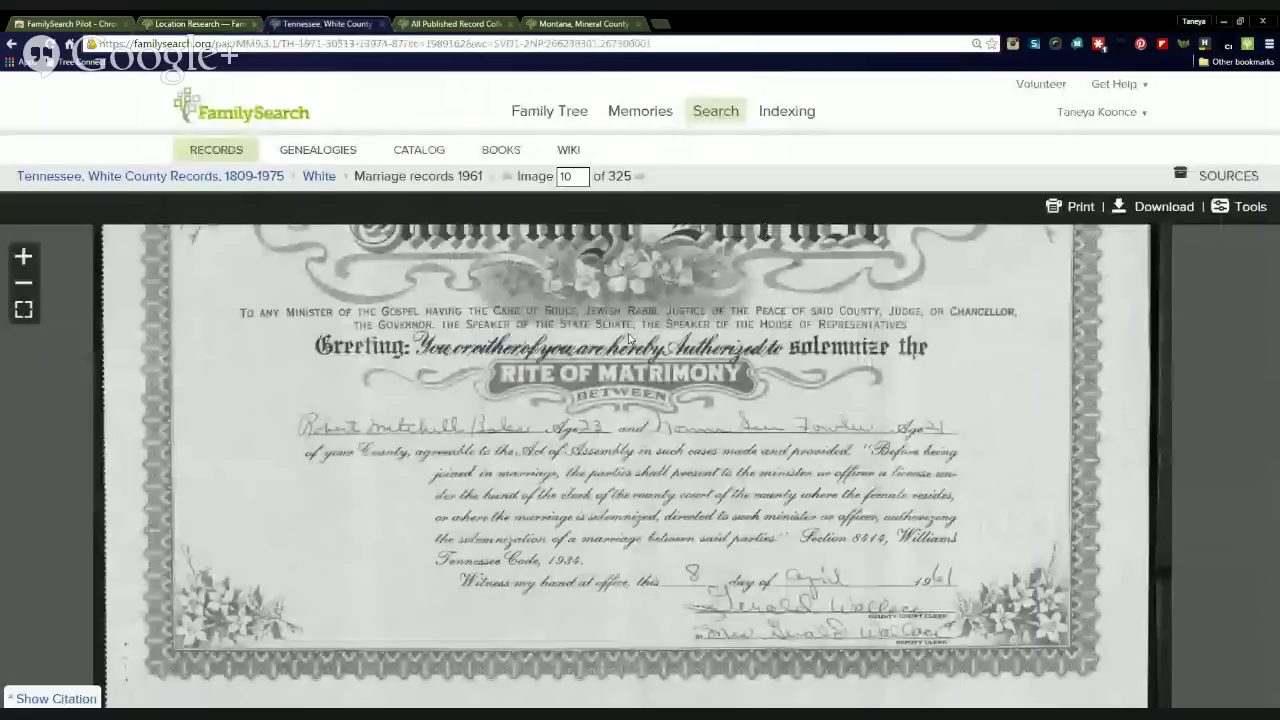
drag(628, 340, 589, 411)
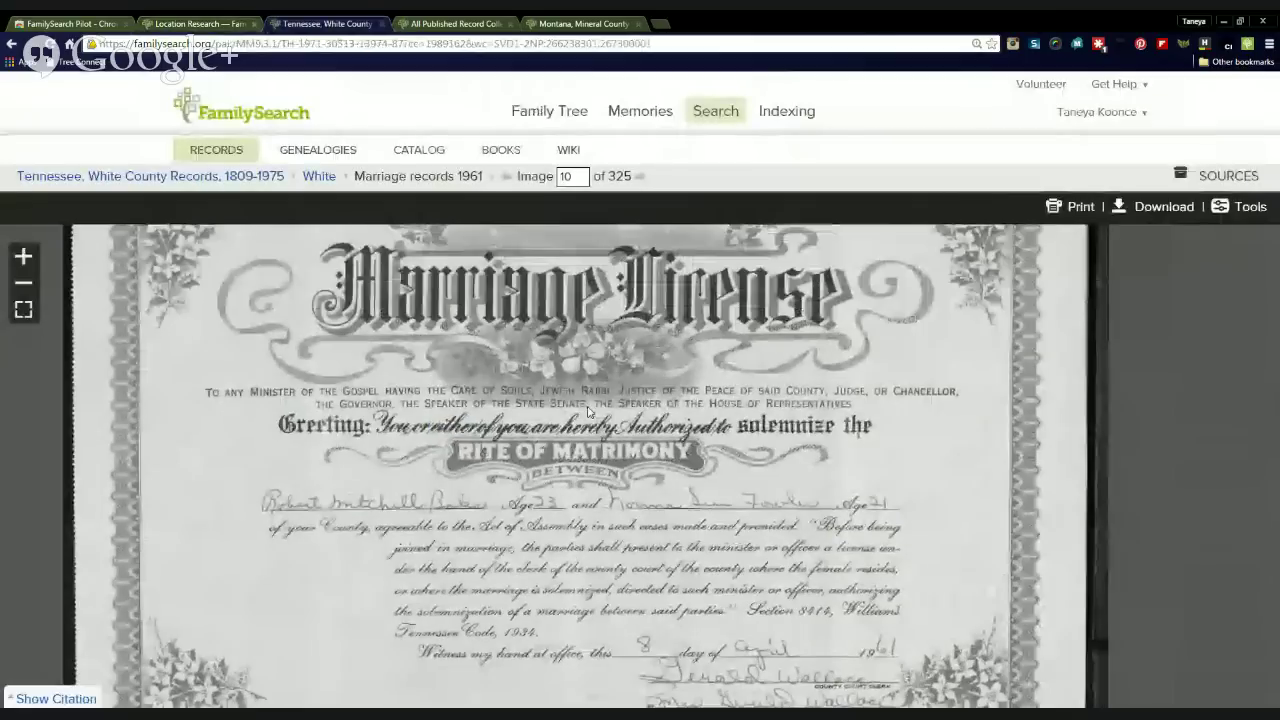
scroll(588, 410, down, 1)
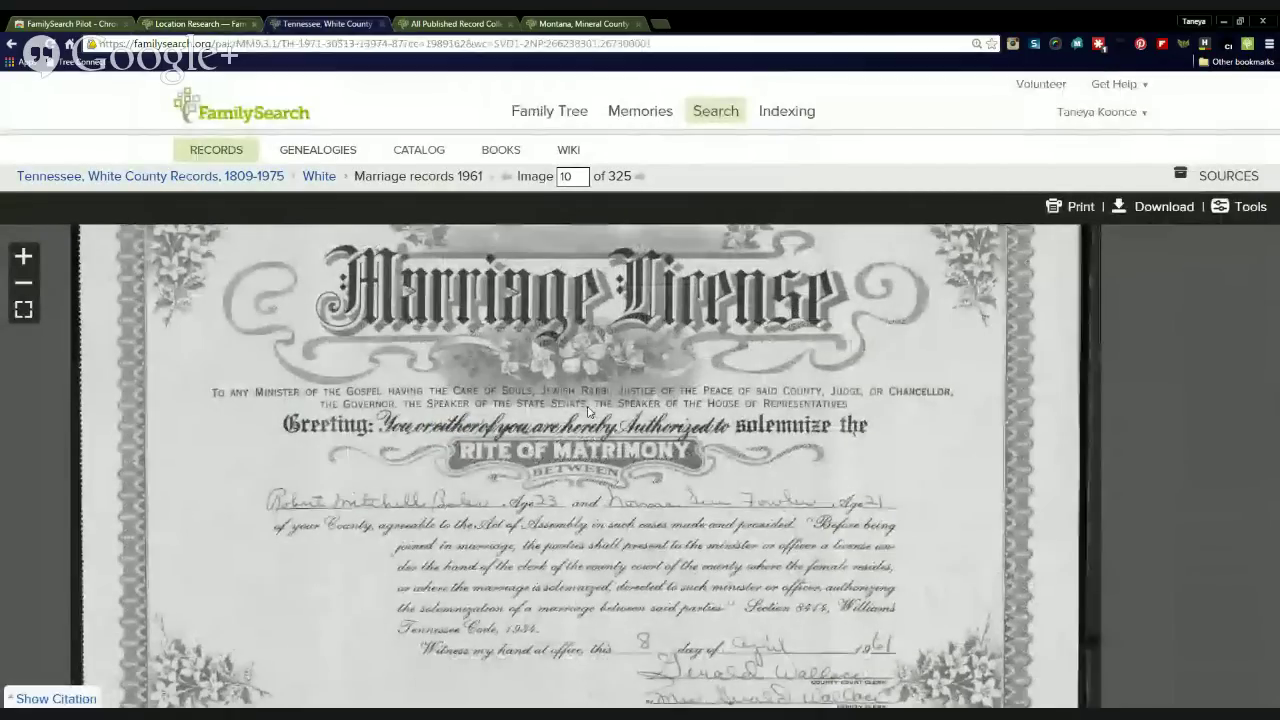
drag(588, 410, 570, 368)
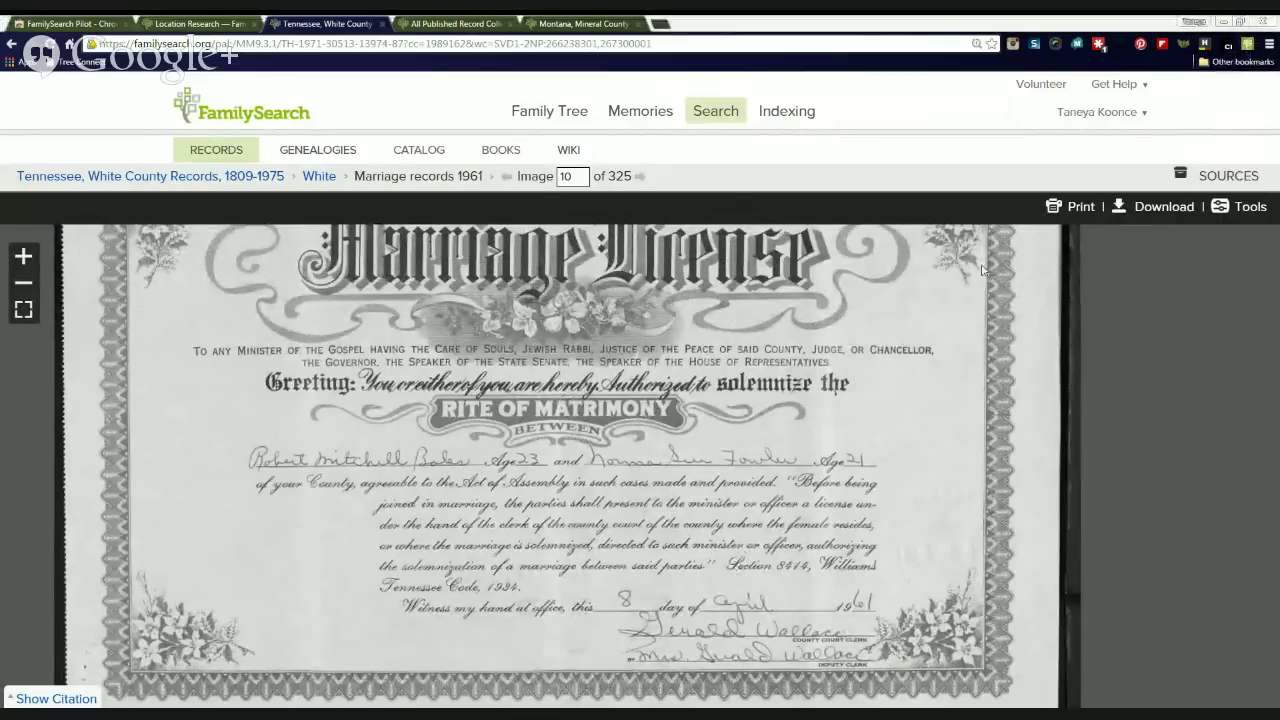
drag(913, 340, 840, 337)
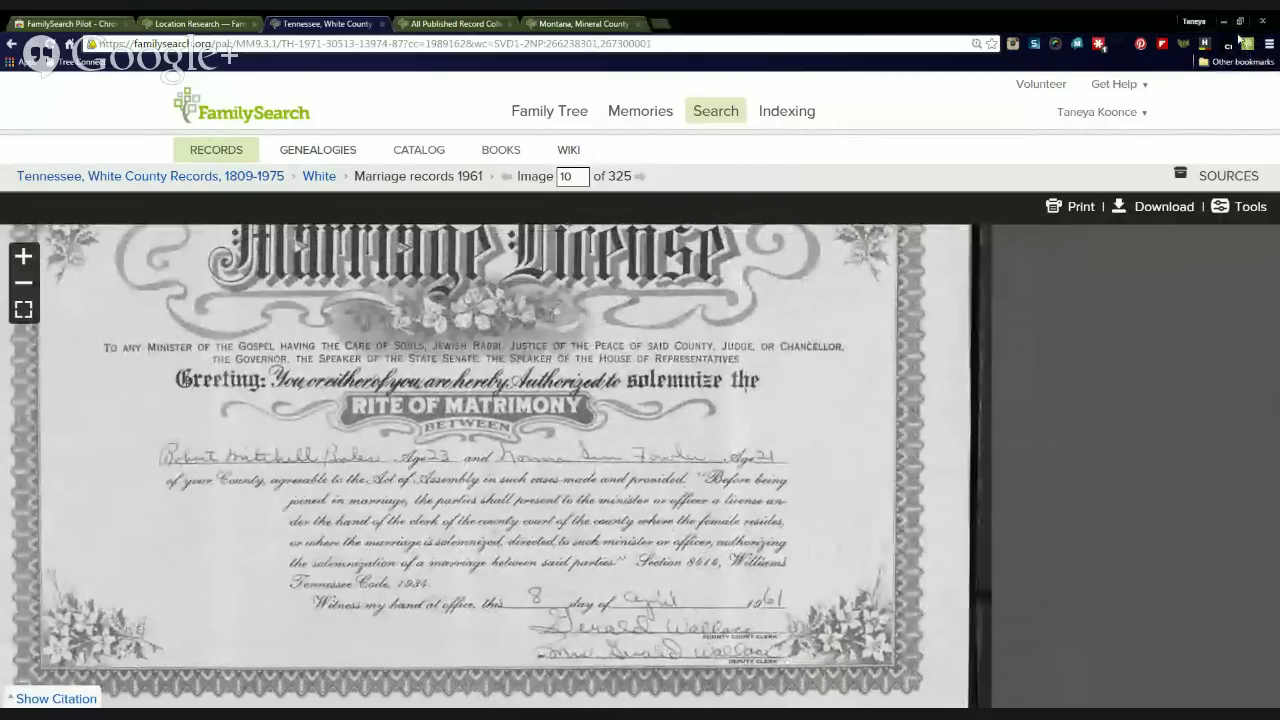
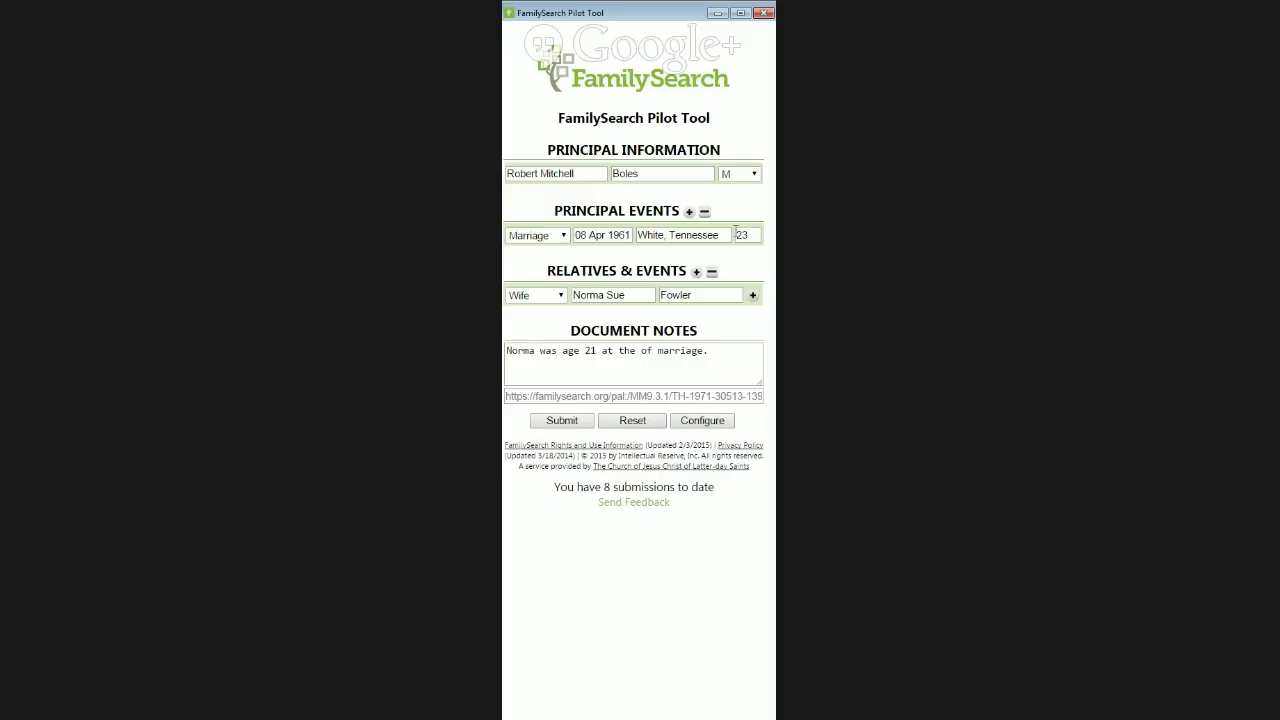
Step: Add seven blank relative entries below the wife's entry and look at the relationship choices for the first one
click(755, 175)
click(696, 273)
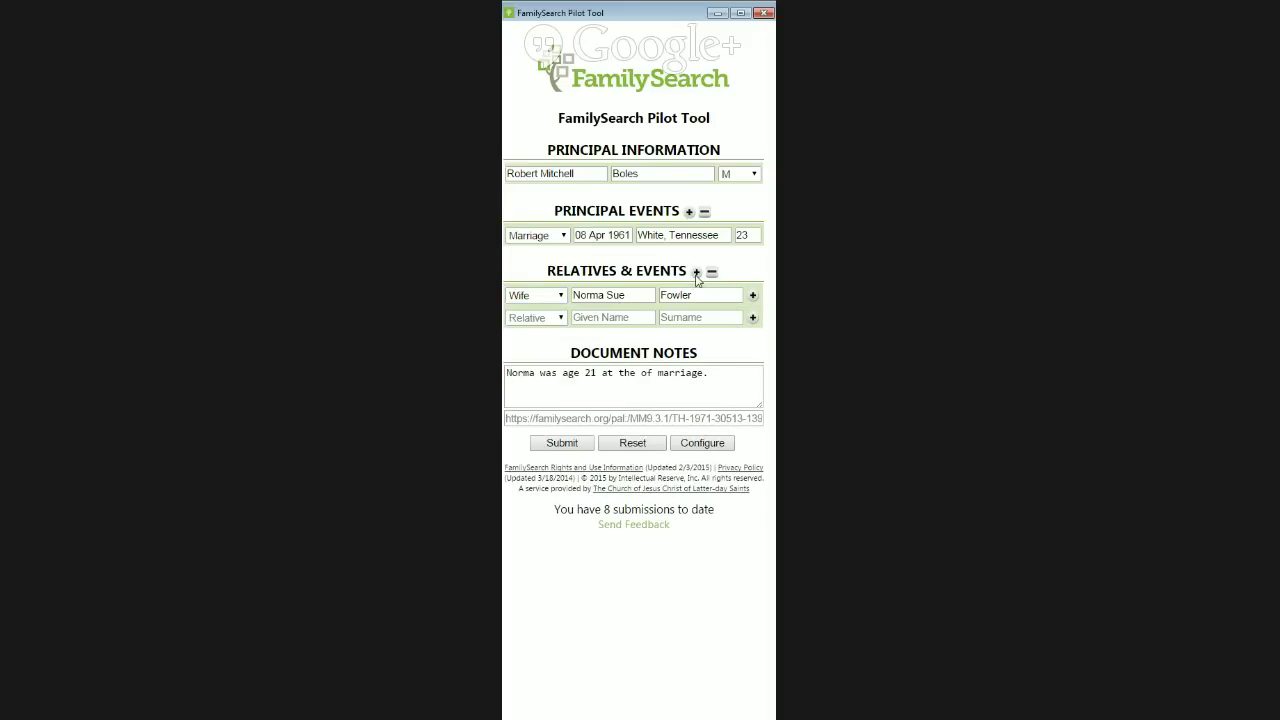
click(696, 273)
click(696, 273)
click(696, 273)
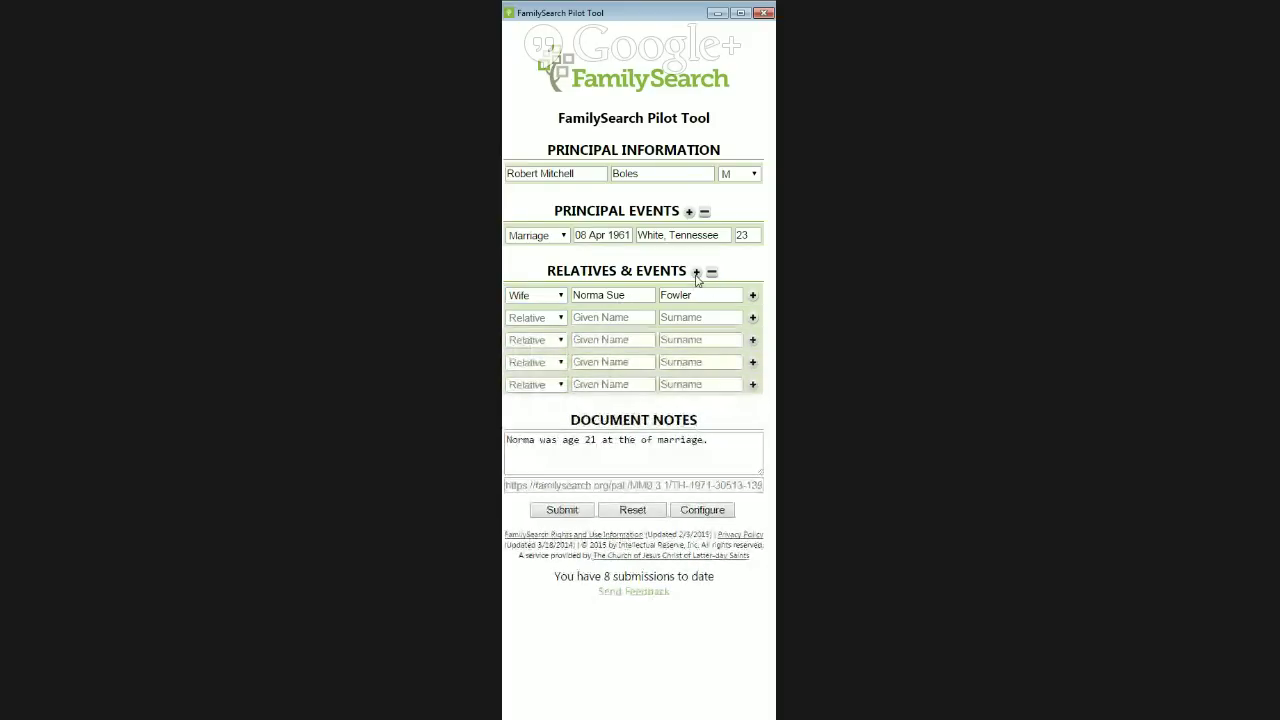
click(696, 273)
click(696, 273)
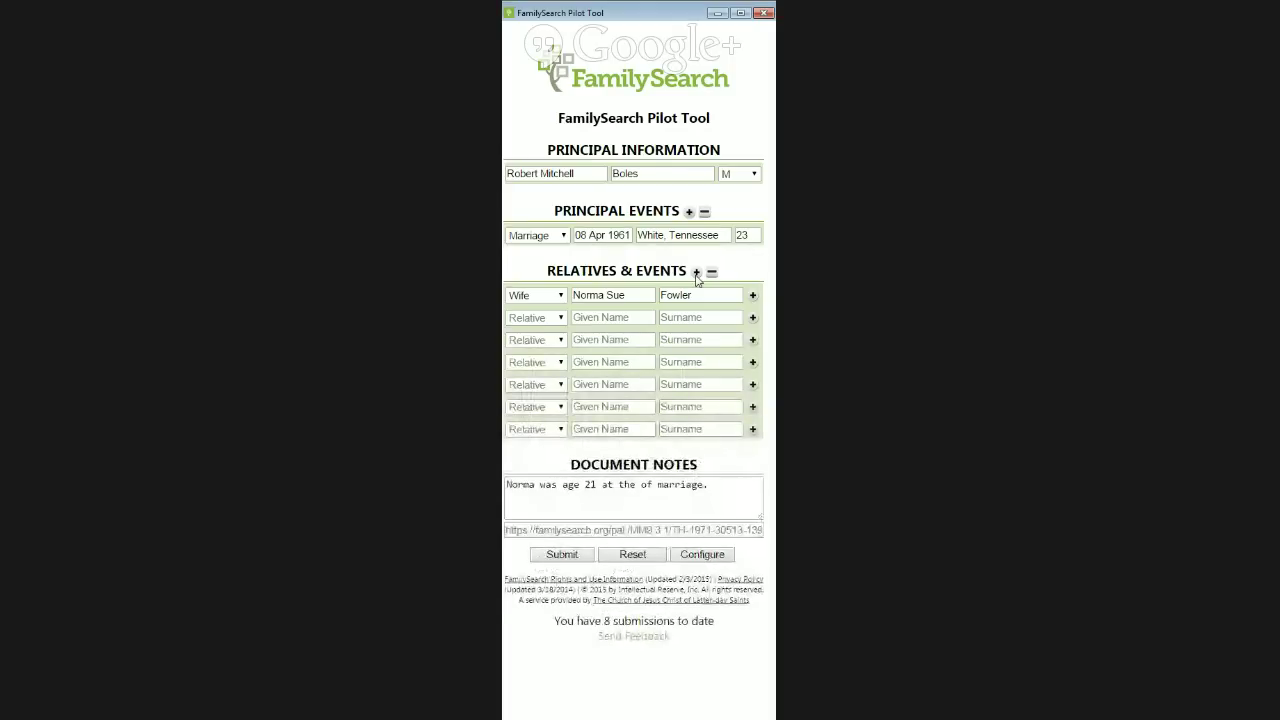
click(696, 273)
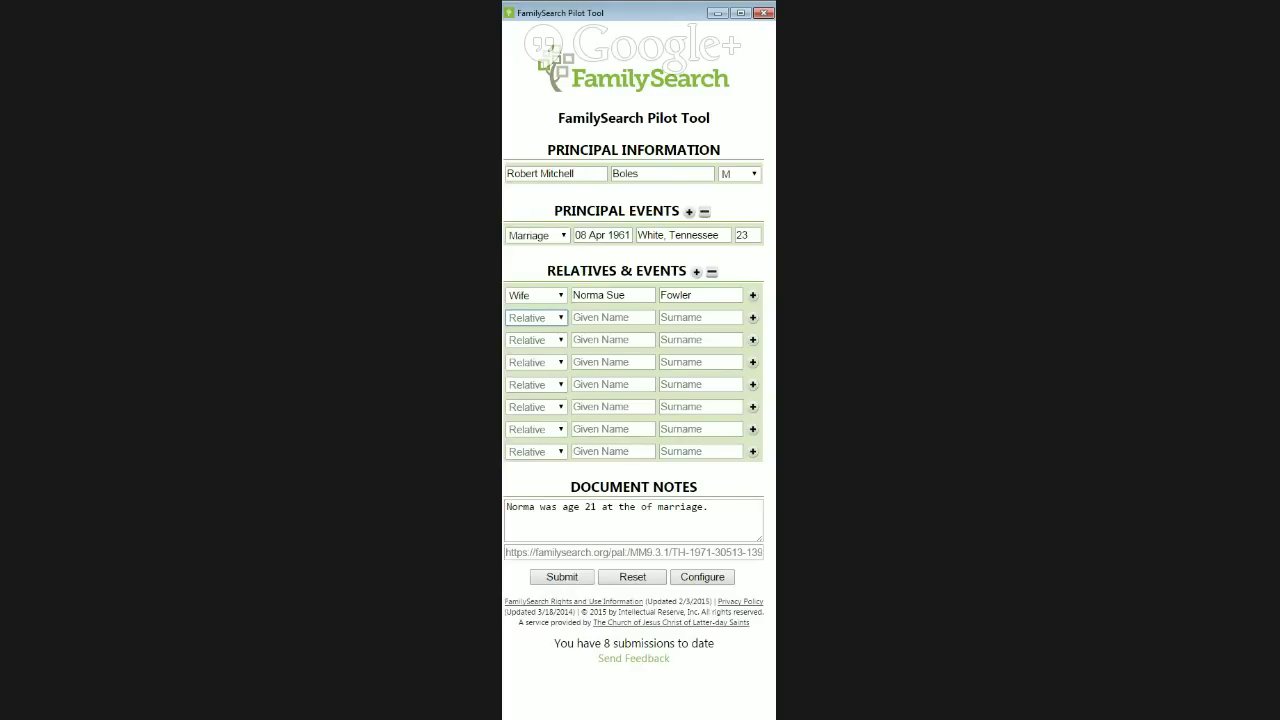
click(561, 320)
click(624, 510)
Step: Remove the seven blank relative entries, keeping only the wife's entry
click(712, 272)
click(712, 272)
click(712, 272)
click(712, 273)
click(712, 273)
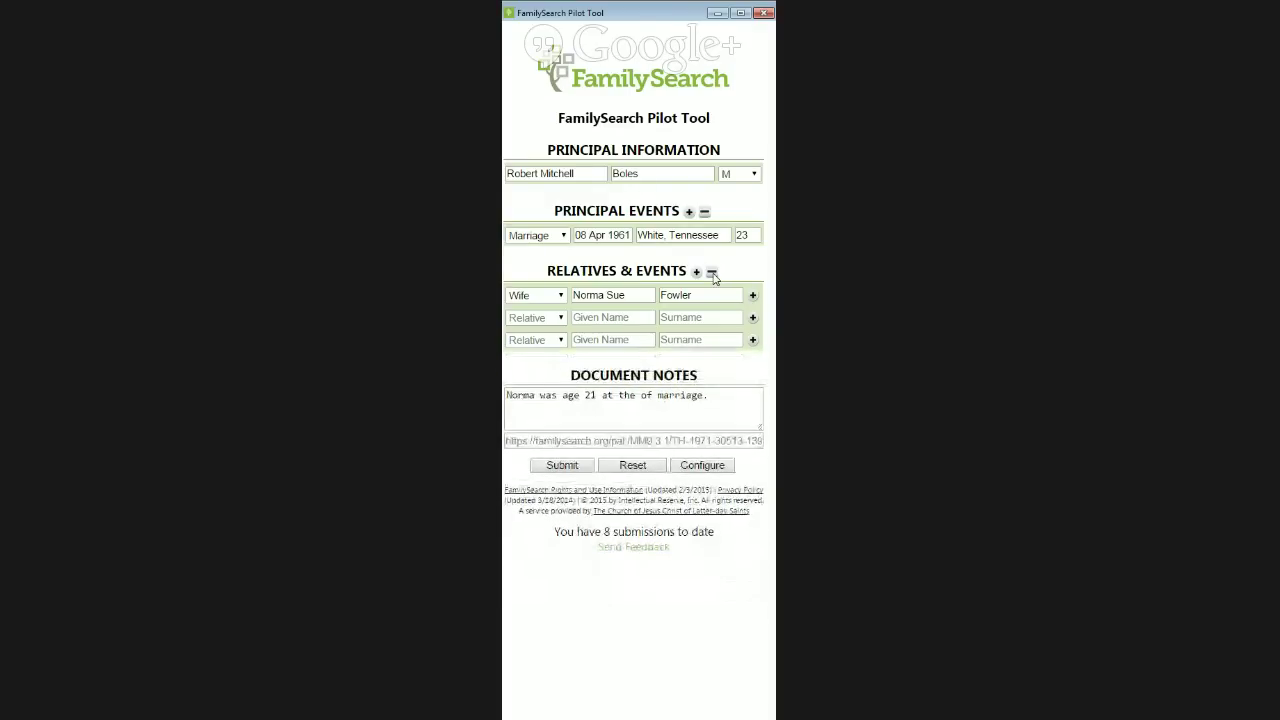
click(712, 273)
click(712, 273)
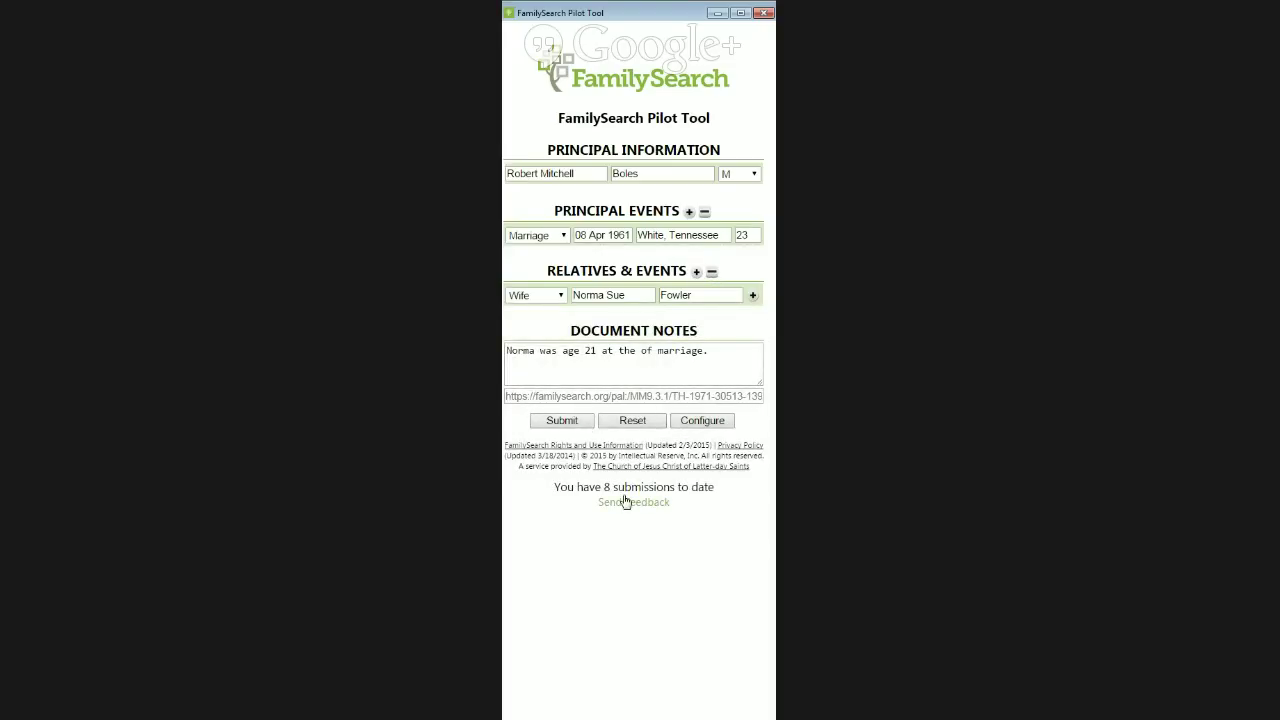
Step: Check the number of submissions made to date, shown below the record form
double_click(715, 489)
drag(560, 487, 715, 490)
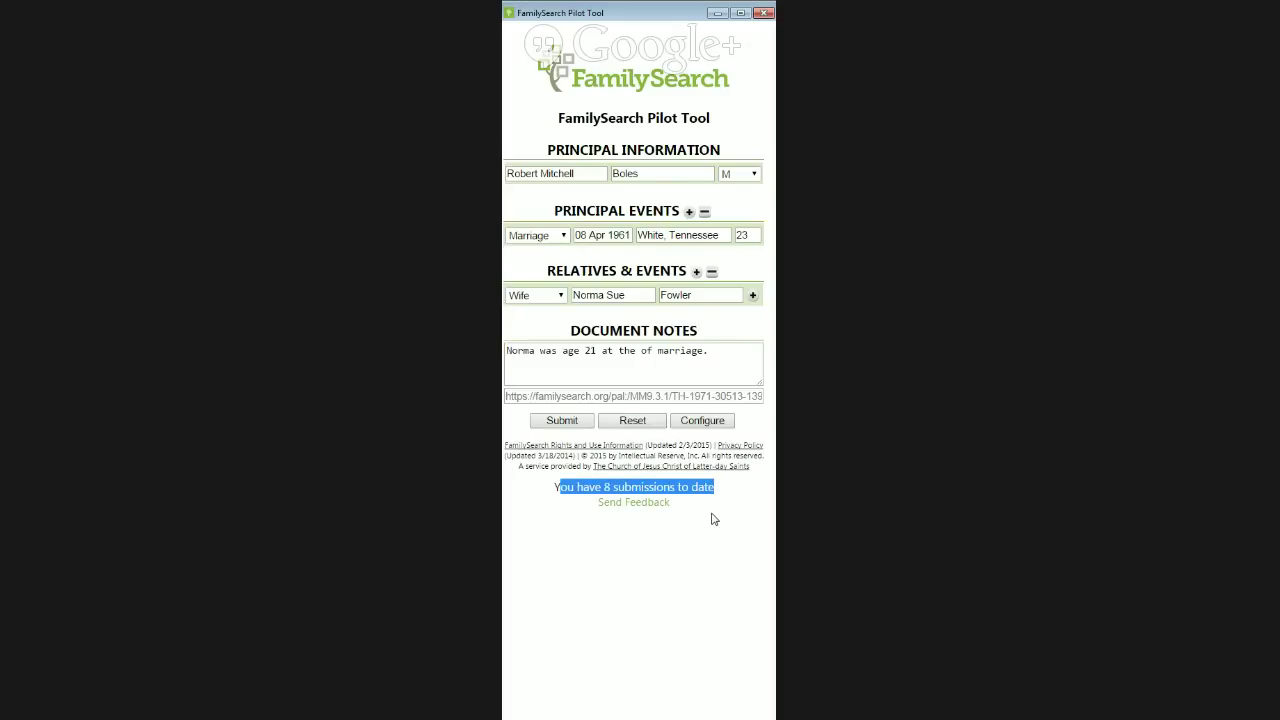
click(714, 519)
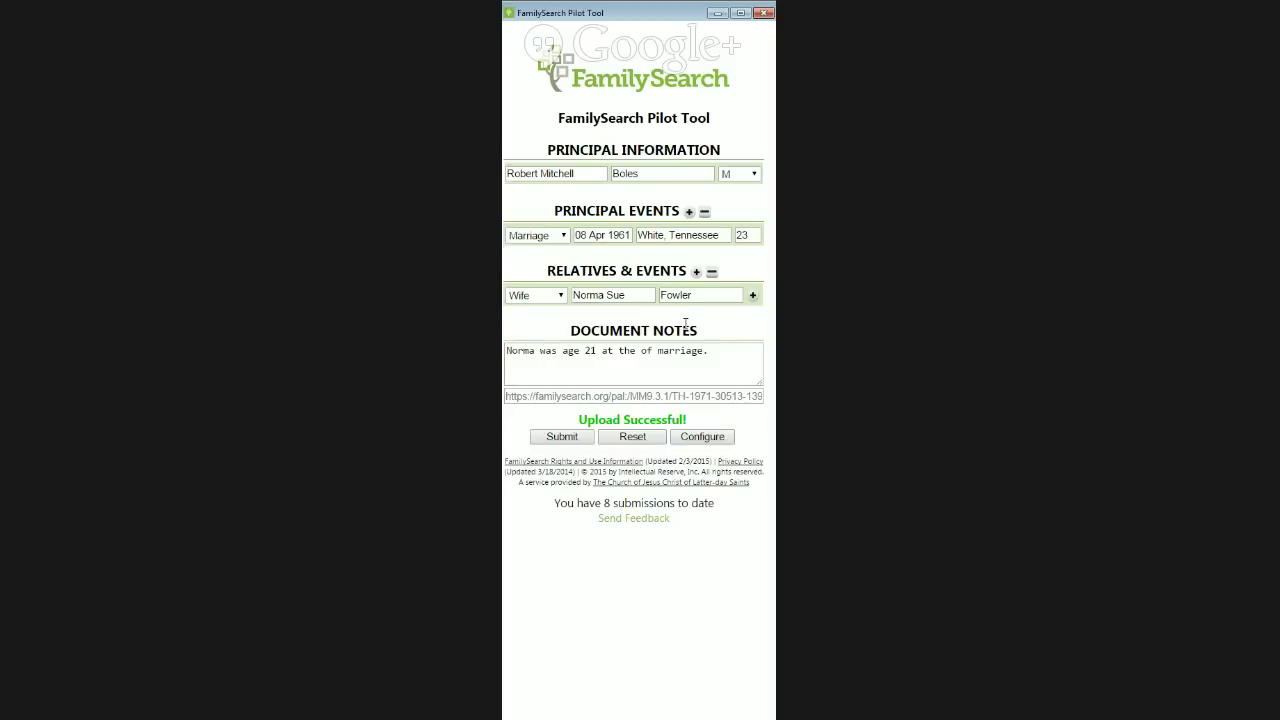
Step: Review the form's upload status and the notice about existing database entries for the principal
drag(694, 423, 578, 420)
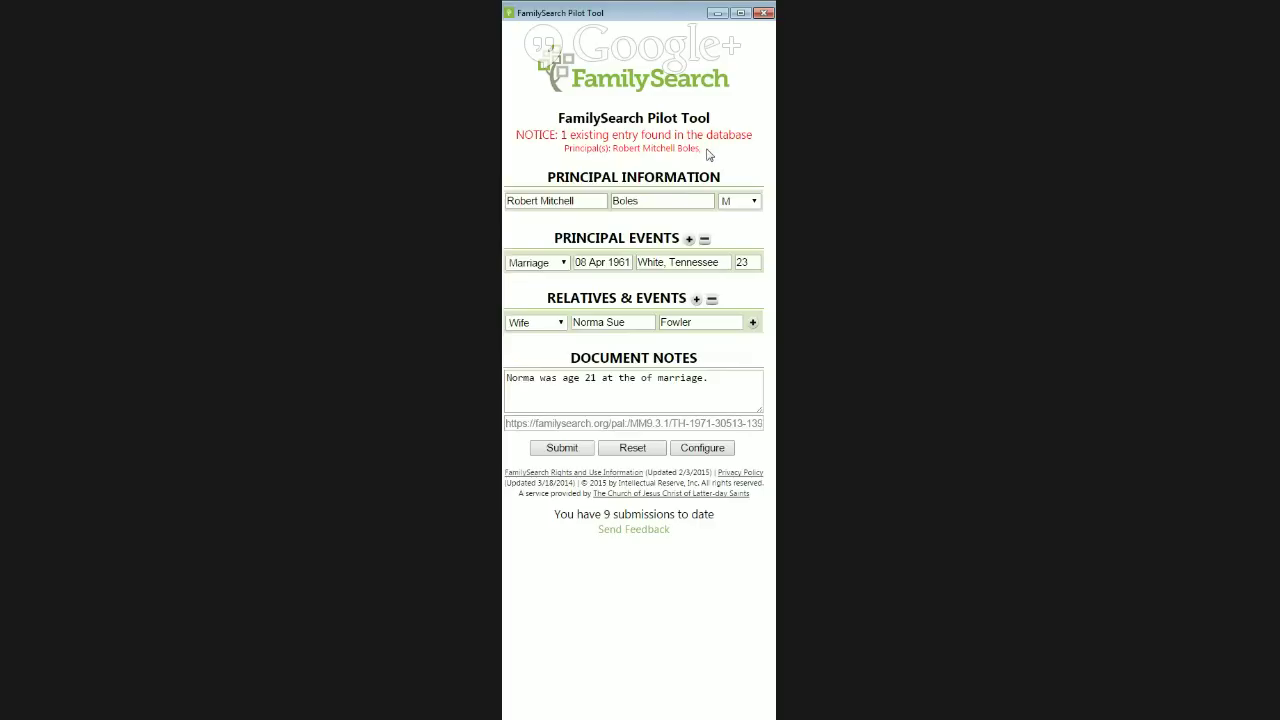
drag(707, 154, 518, 135)
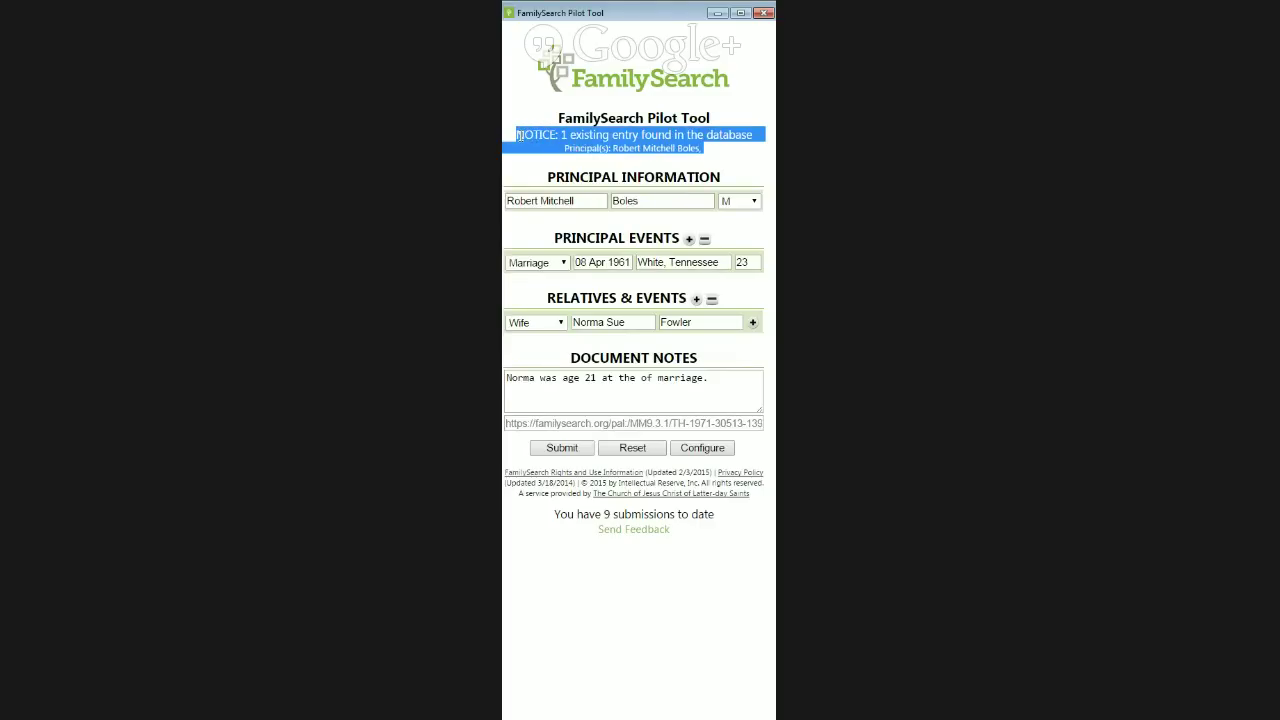
click(560, 149)
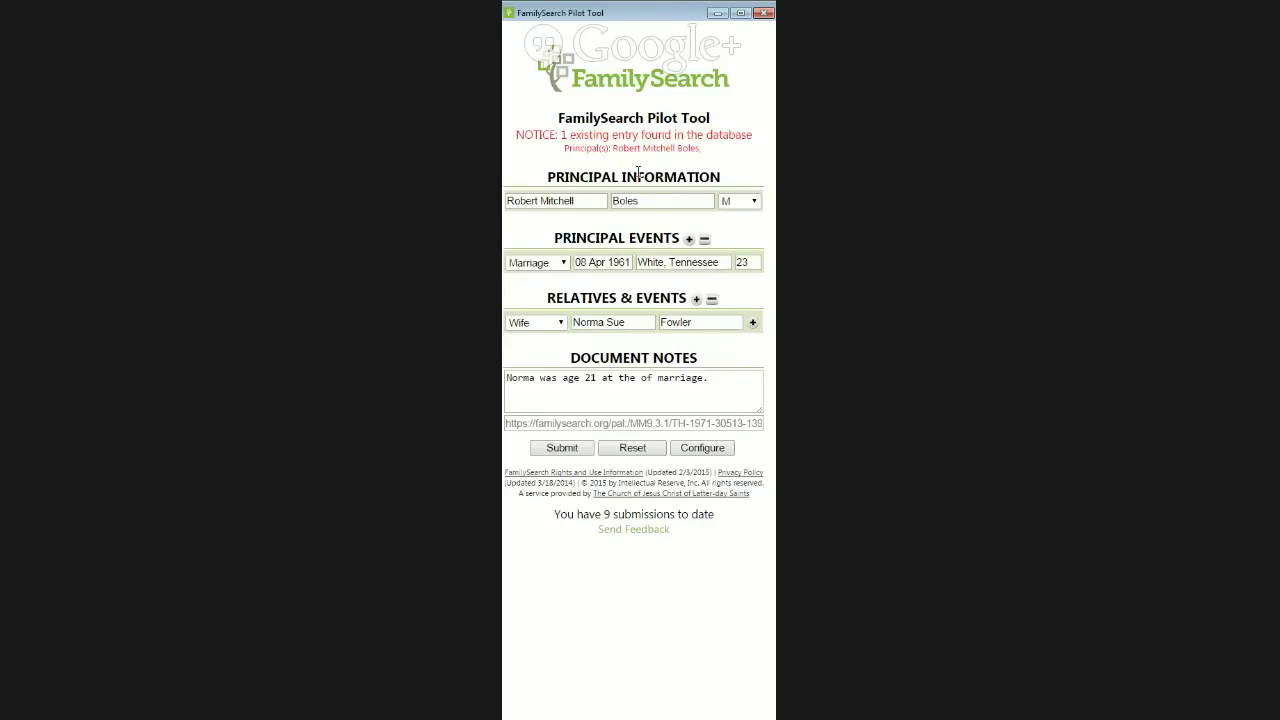